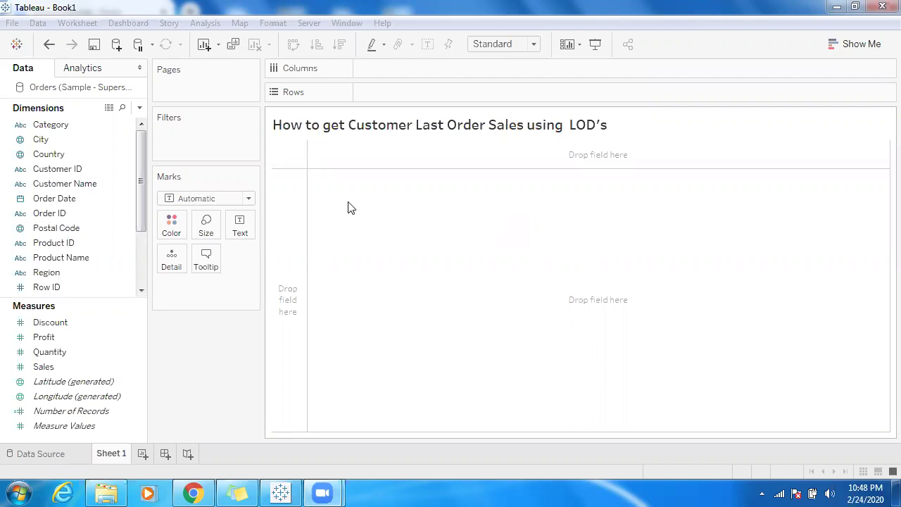
# - Add Customer Name to Rows so all 793 customers are listed
pyautogui.click(78, 186)
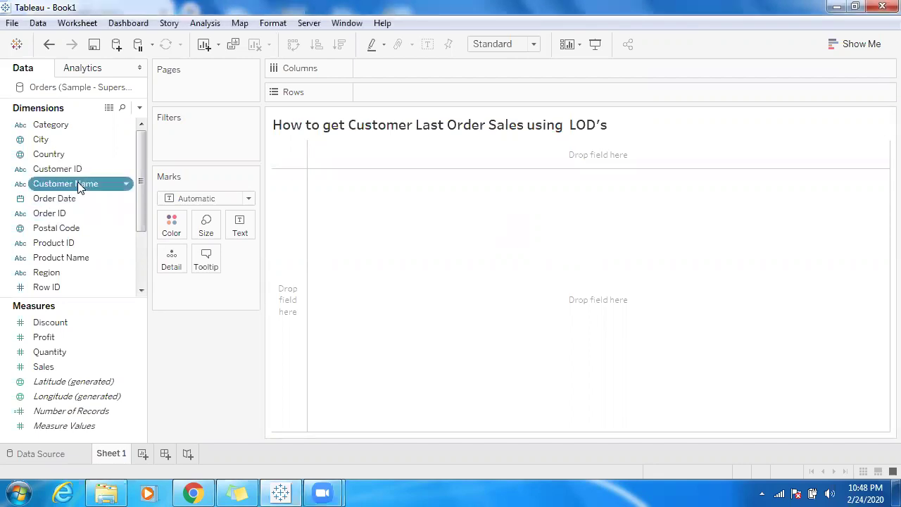
pyautogui.doubleClick(79, 184)
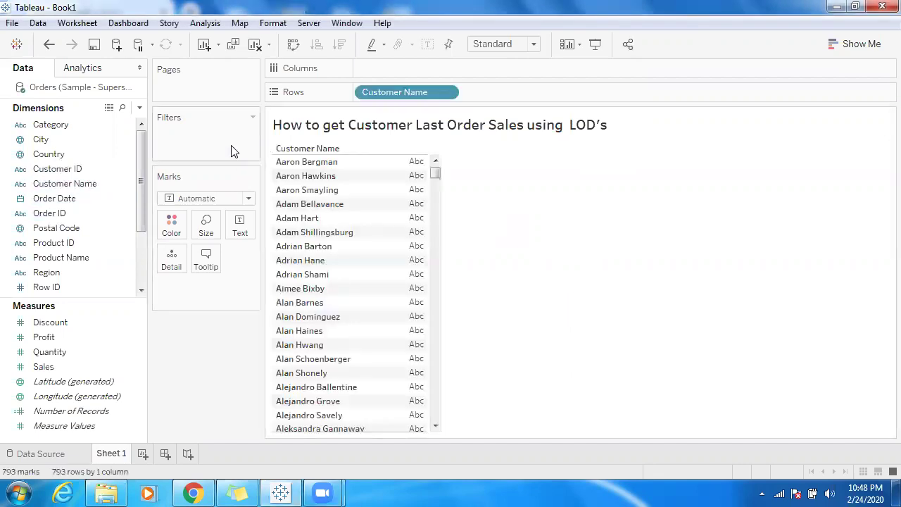
# - Show a Customer Name filter card and keep only one customer checked
pyautogui.click(448, 94)
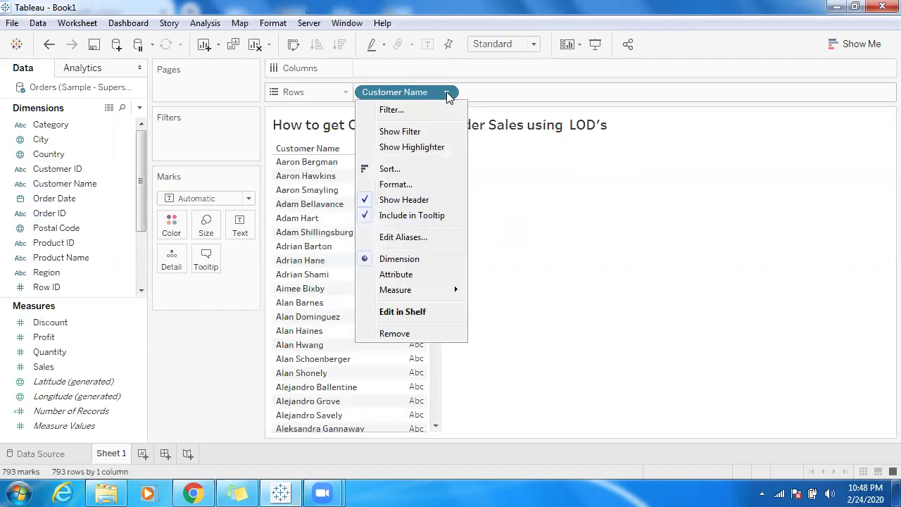
pyautogui.click(414, 133)
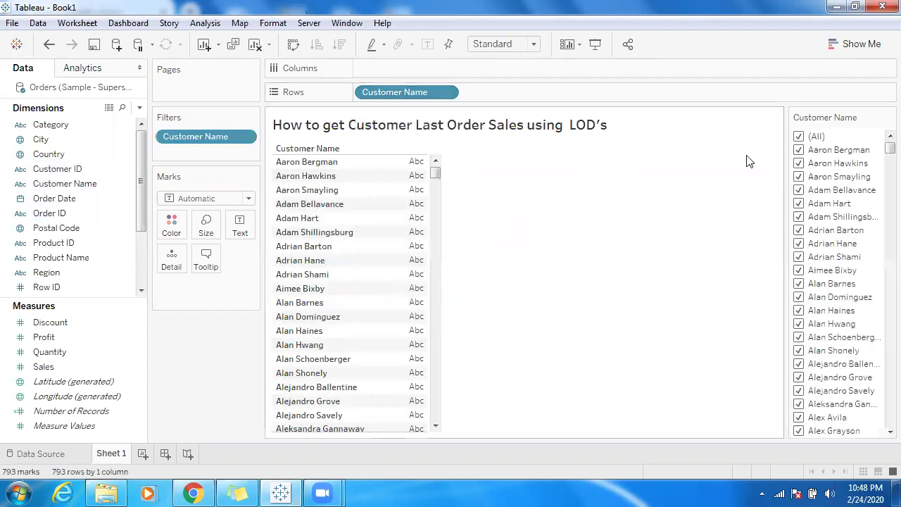
pyautogui.click(799, 137)
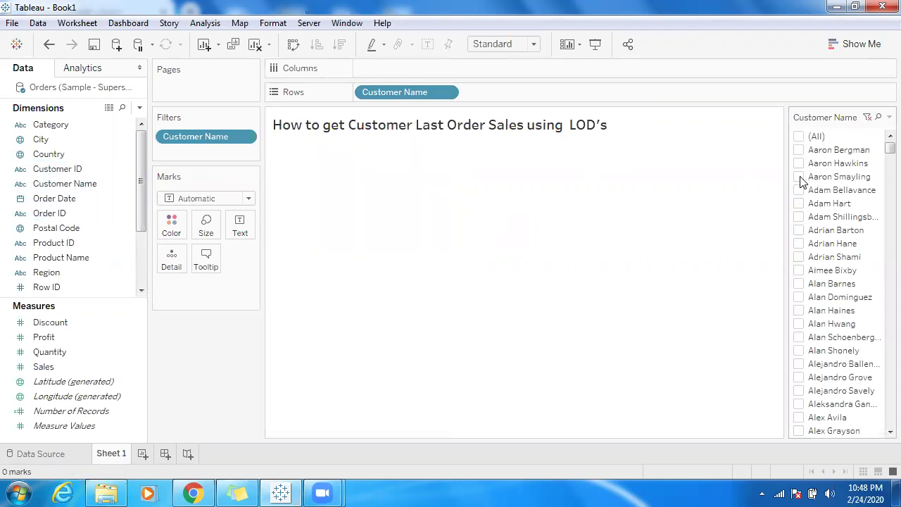
pyautogui.click(799, 178)
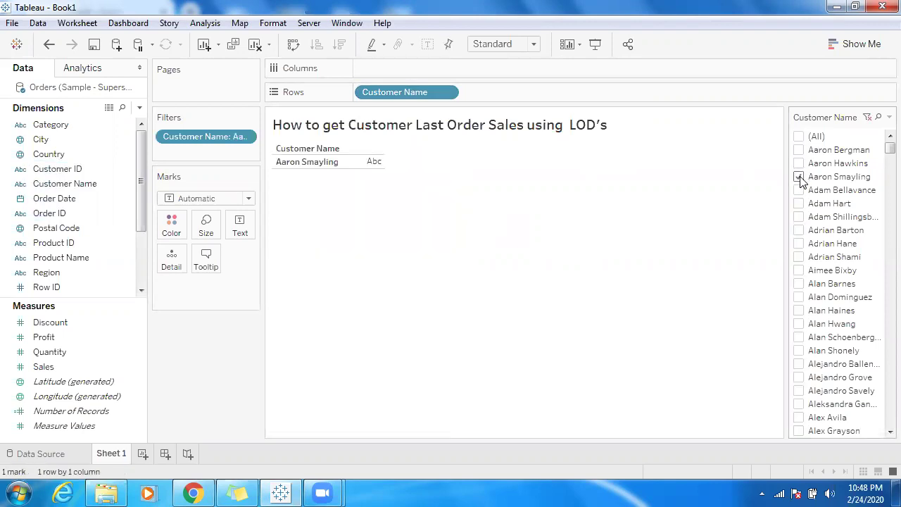
pyautogui.click(799, 178)
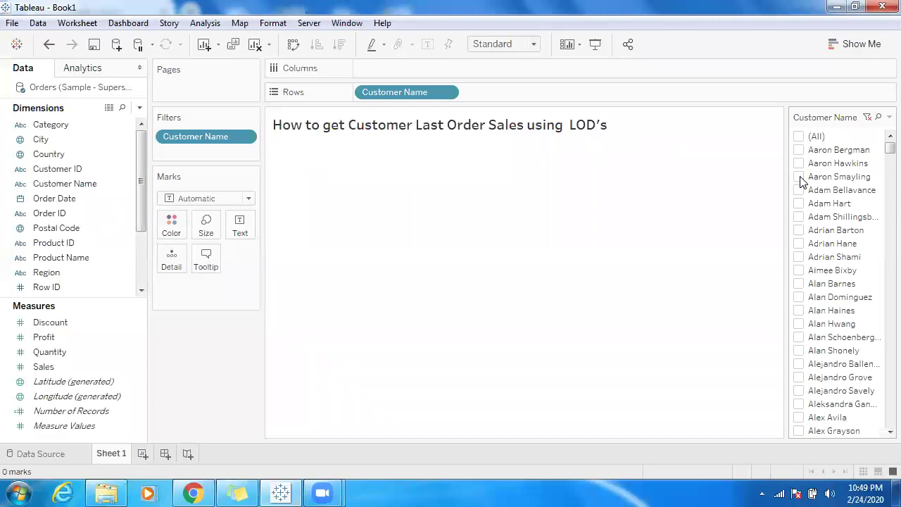
pyautogui.click(798, 177)
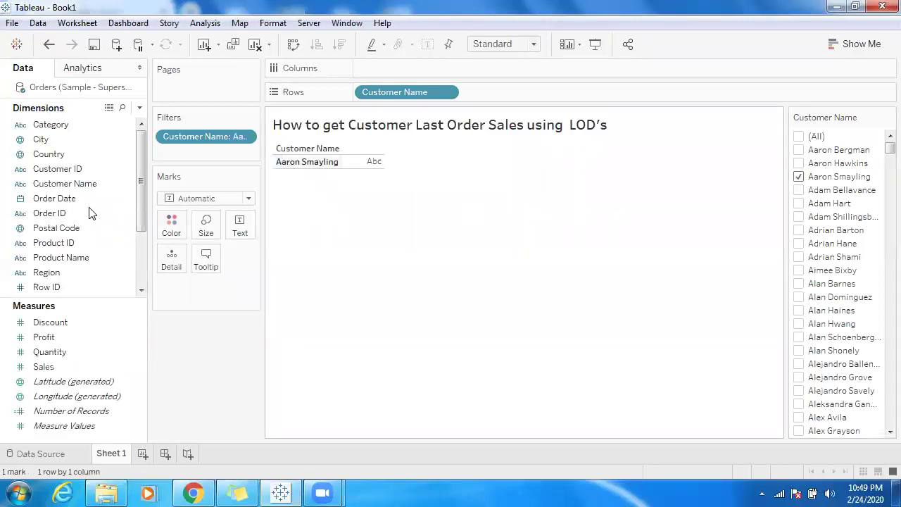
# - Add Order ID, Order Date and SUM(Sales) to list the customer's 7 orders
pyautogui.doubleClick(62, 214)
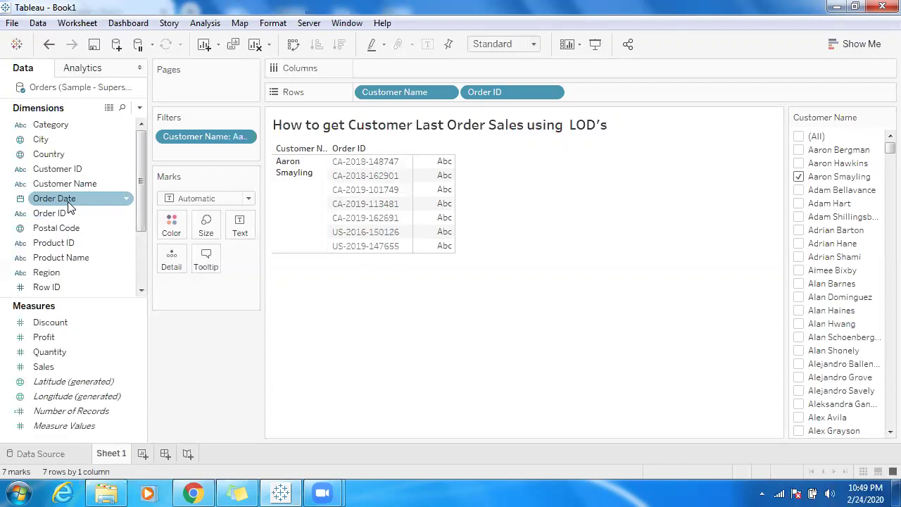
pyautogui.doubleClick(606, 93)
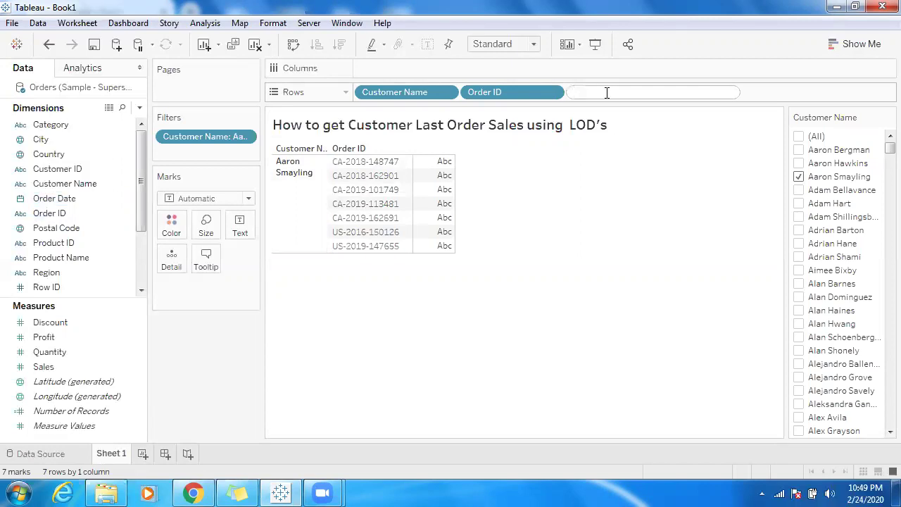
pyautogui.write('or')
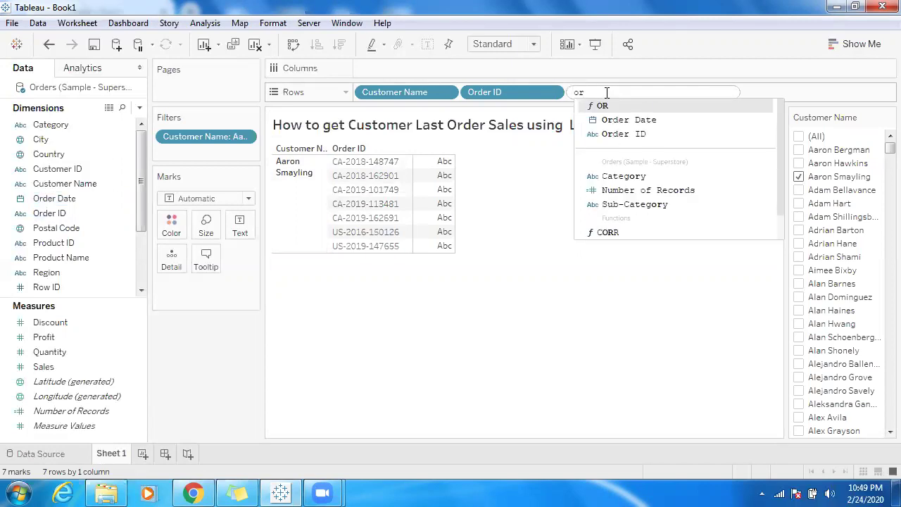
pyautogui.press('Down')
pyautogui.press('Return')
pyautogui.press('Return')
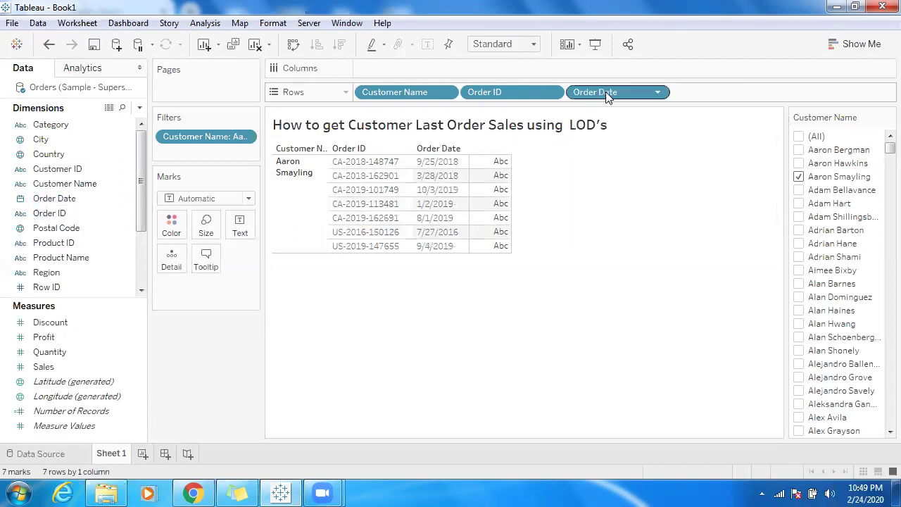
pyautogui.doubleClick(44, 367)
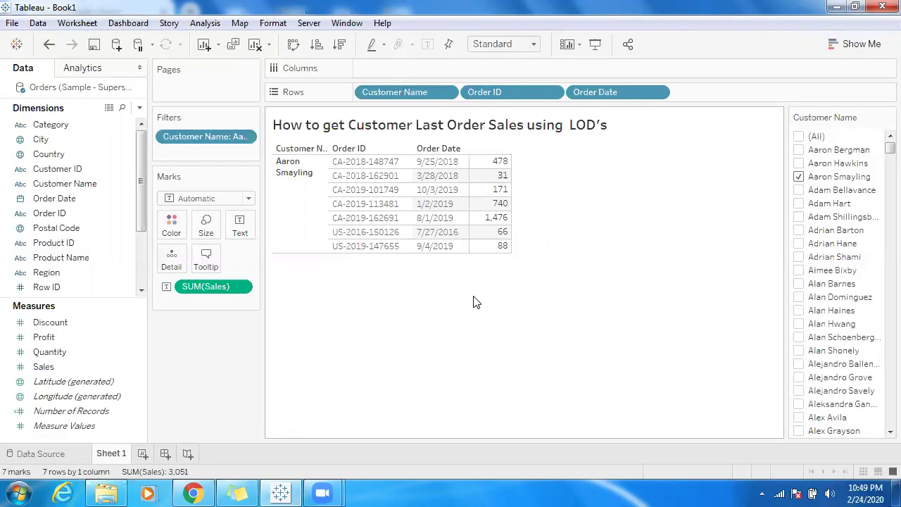
pyautogui.moveTo(61, 302); pyautogui.dragTo(61, 252)
# - Create a new calculated field beginning with 'if [Order Date]= { FIXED'
pyautogui.rightClick(70, 414)
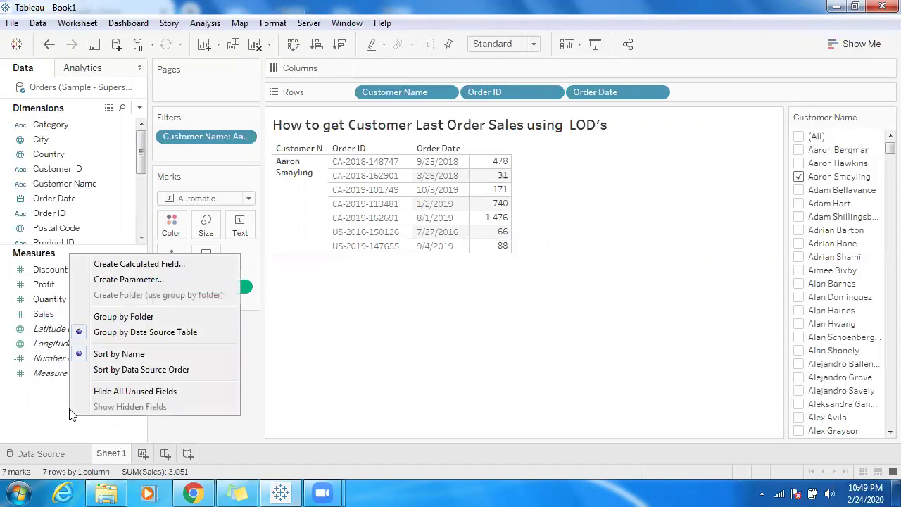
pyautogui.click(140, 265)
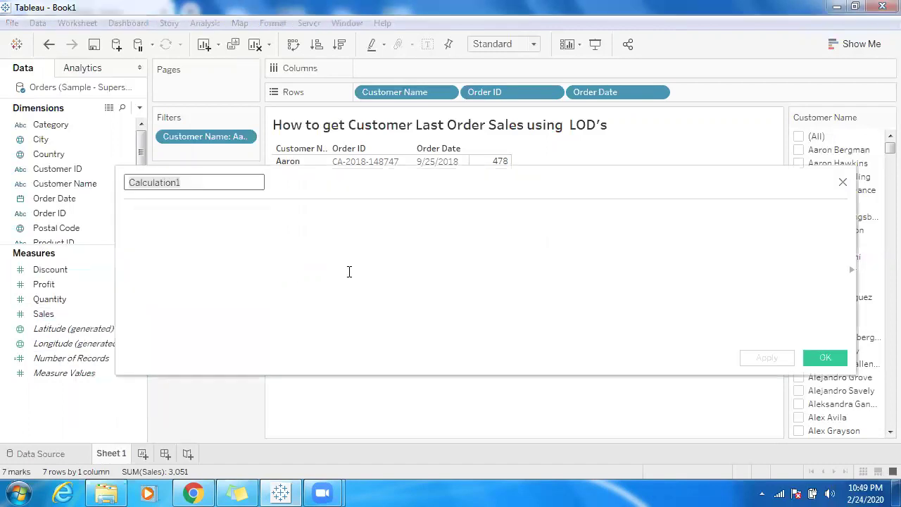
pyautogui.write('if ')
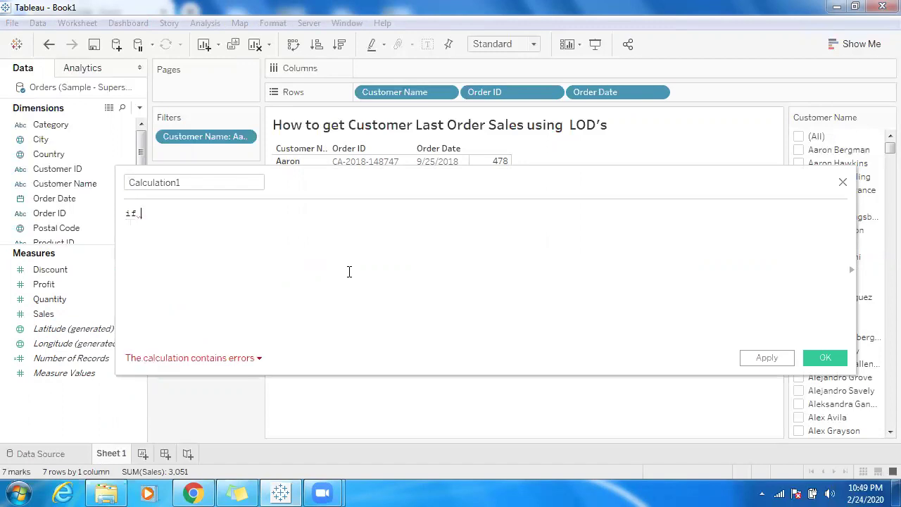
pyautogui.write('or')
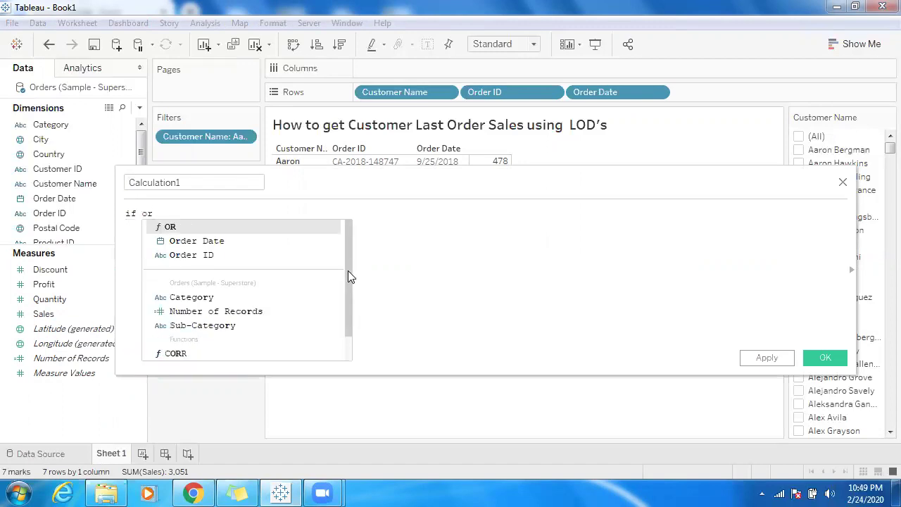
pyautogui.press('Down')
pyautogui.press('Return')
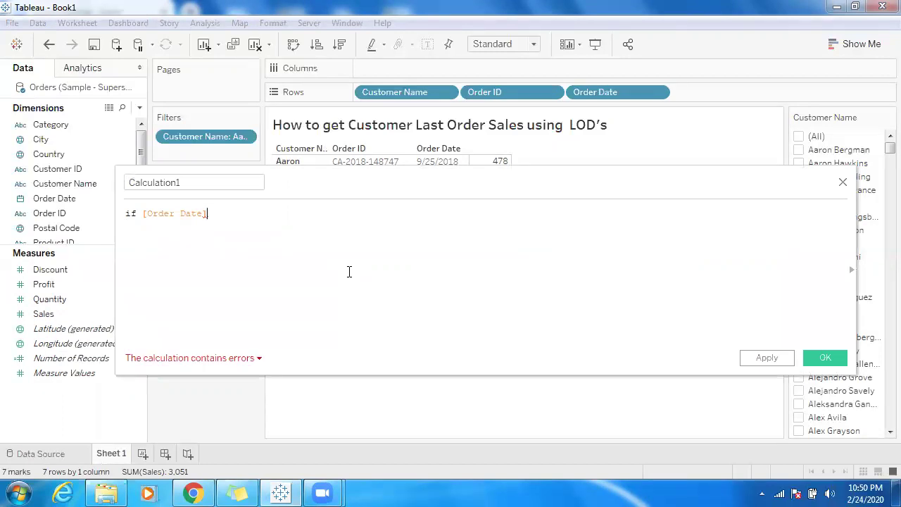
pyautogui.write('Date]=')
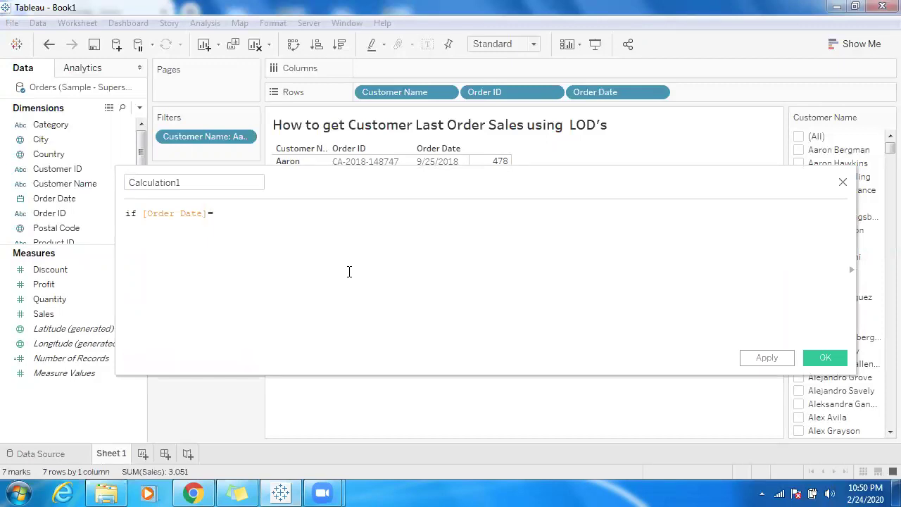
pyautogui.write(' fi')
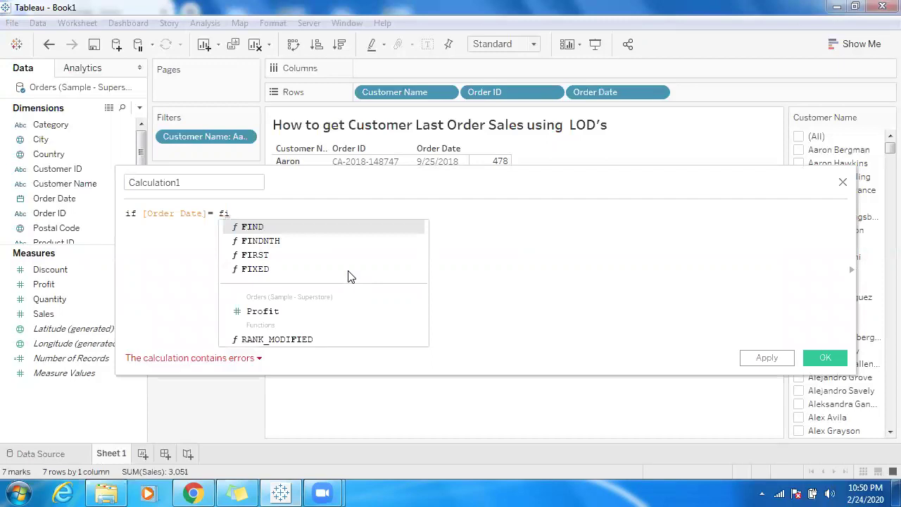
pyautogui.click(348, 271)
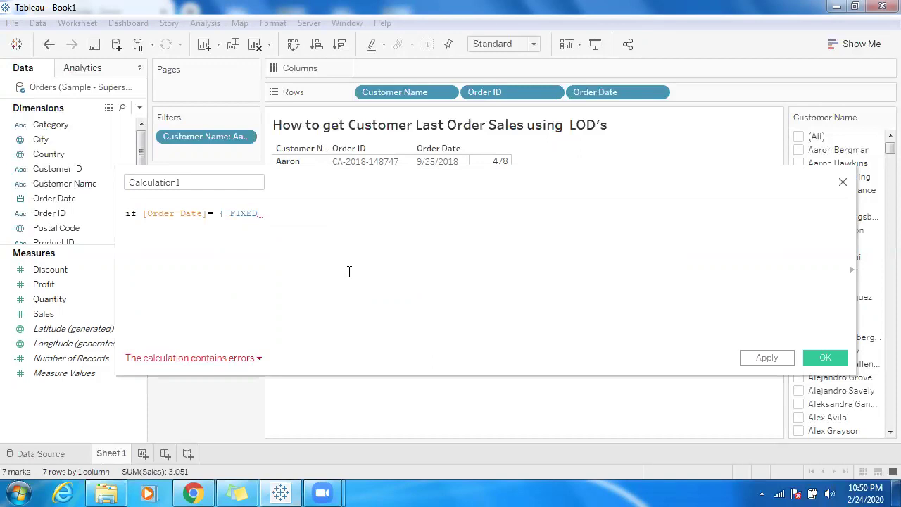
# - Complete the LOD expression as {FIXED [Customer Name] : MAX([Order Date])}
pyautogui.write('cu')
pyautogui.press('Down')
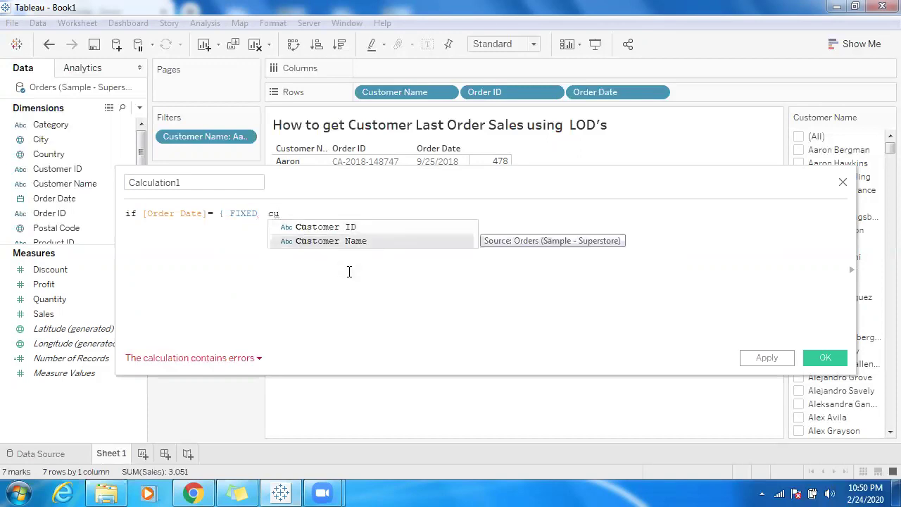
pyautogui.press('Return')
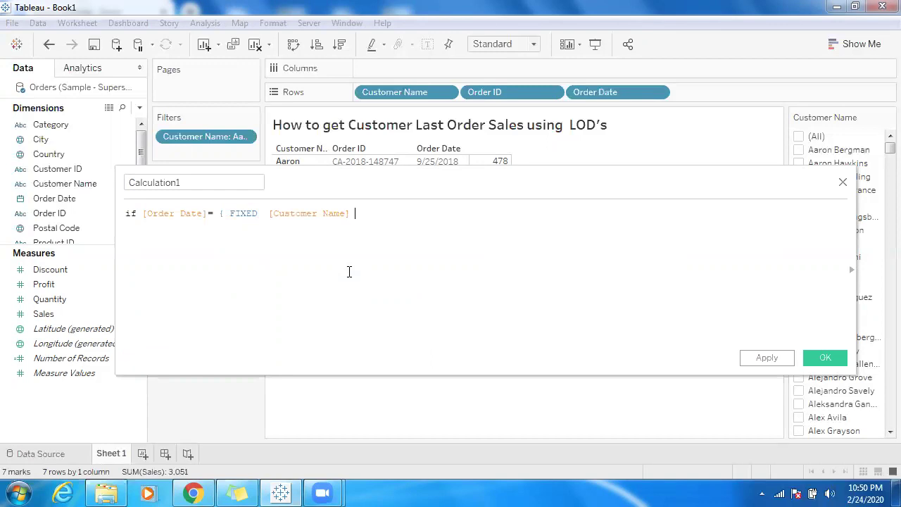
pyautogui.write(': max')
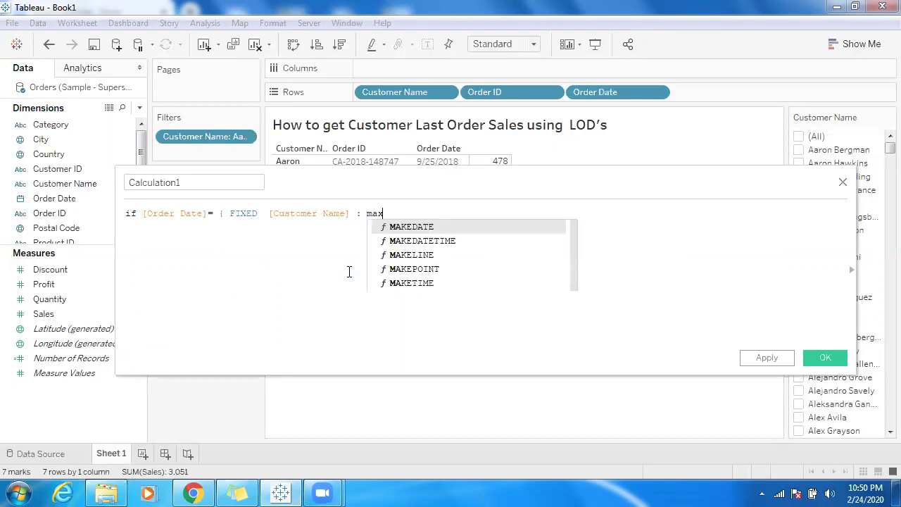
pyautogui.press('Return')
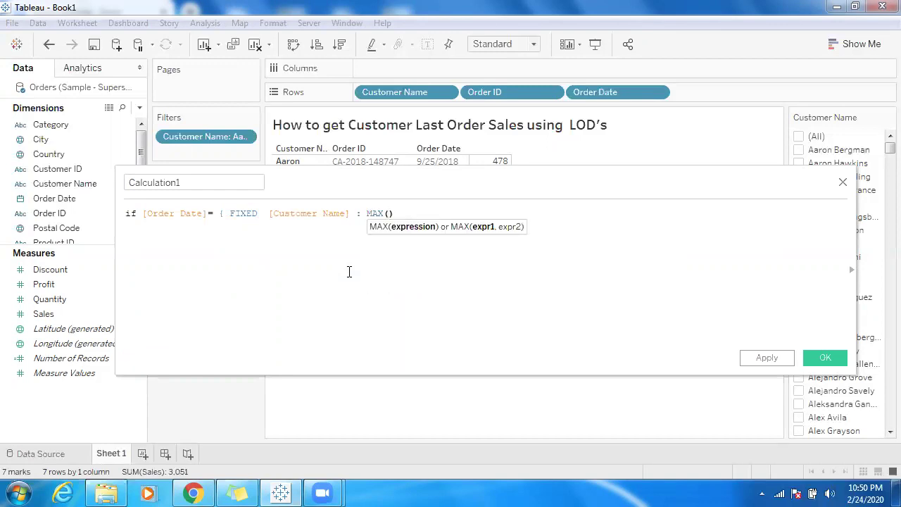
pyautogui.write('[ord')
pyautogui.press('Return')
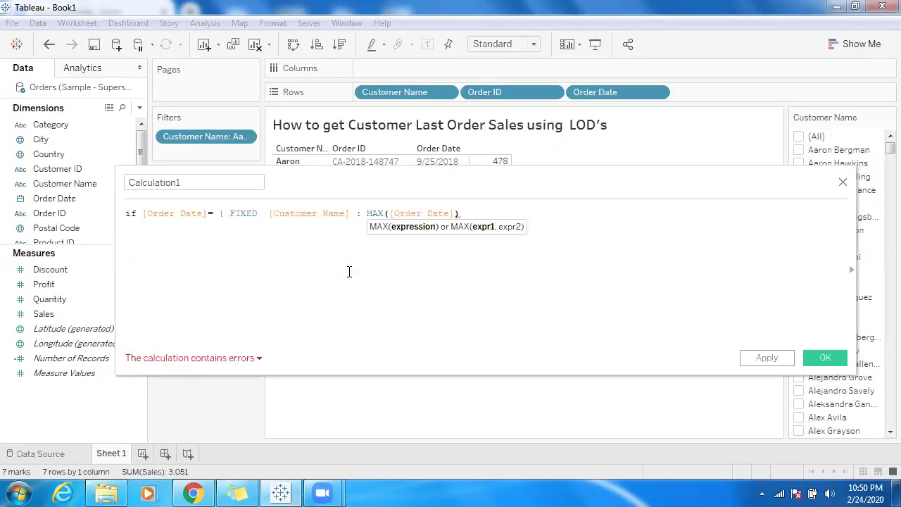
pyautogui.press('Right')
pyautogui.write('}')
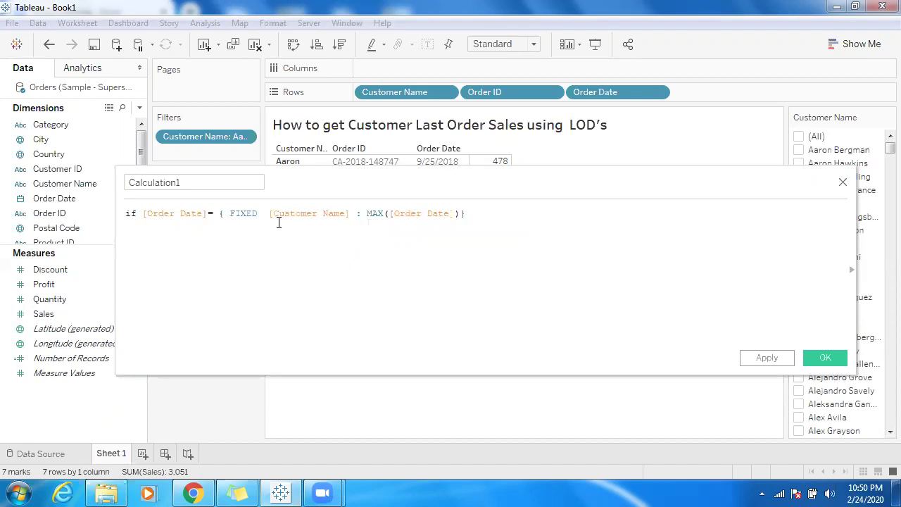
# - Finish the IF statement with THEN [Sales] END
pyautogui.click(222, 214)
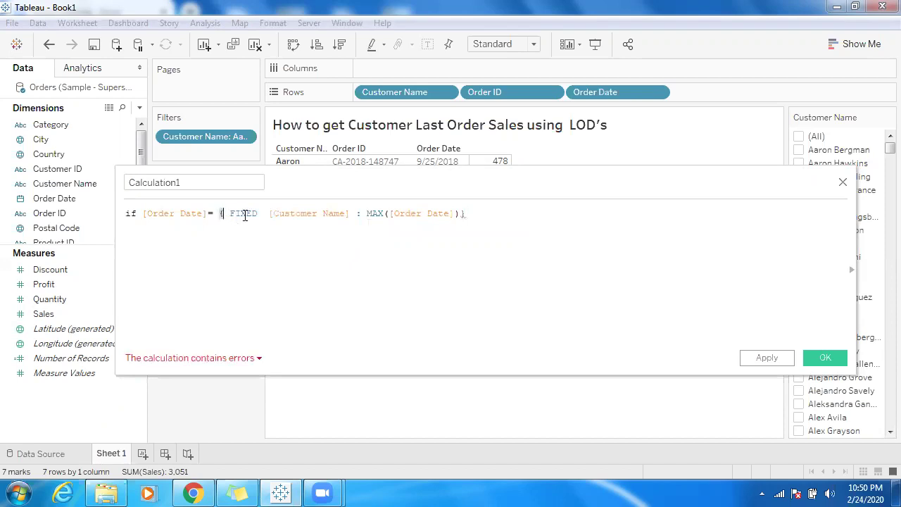
pyautogui.click(478, 212)
pyautogui.write('th')
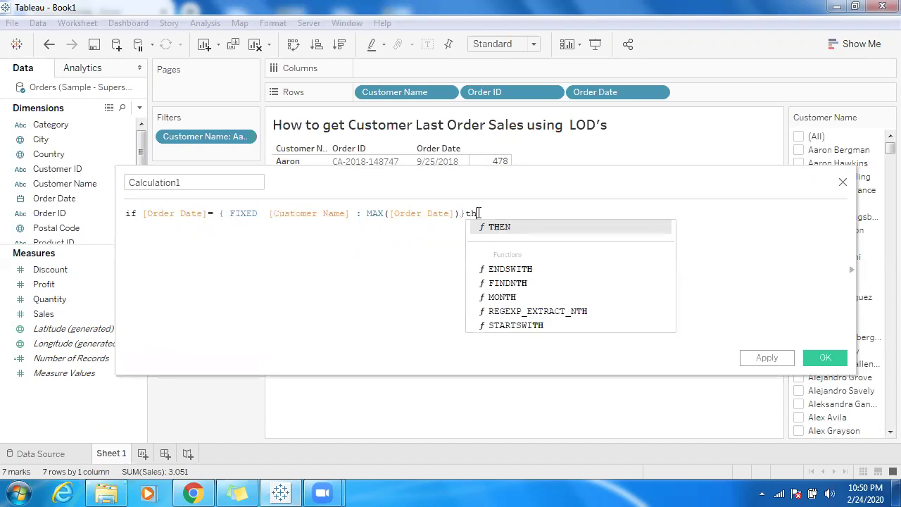
pyautogui.press('BackSpace')
pyautogui.press('BackSpace')
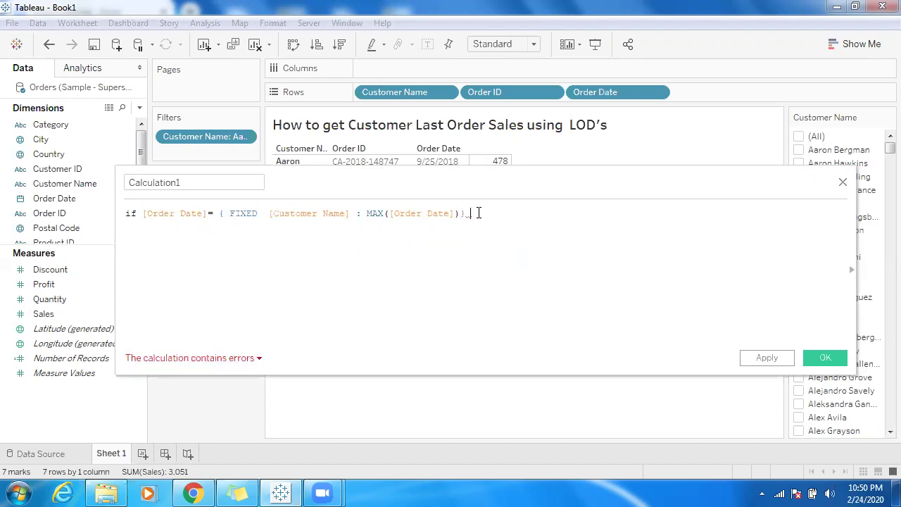
pyautogui.write('THEN ')
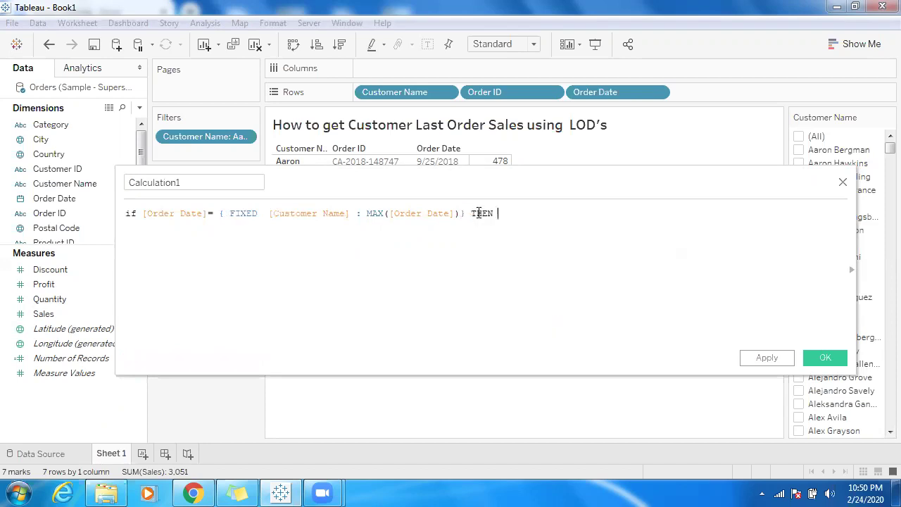
pyautogui.write('sal')
pyautogui.press('Return')
pyautogui.write('en')
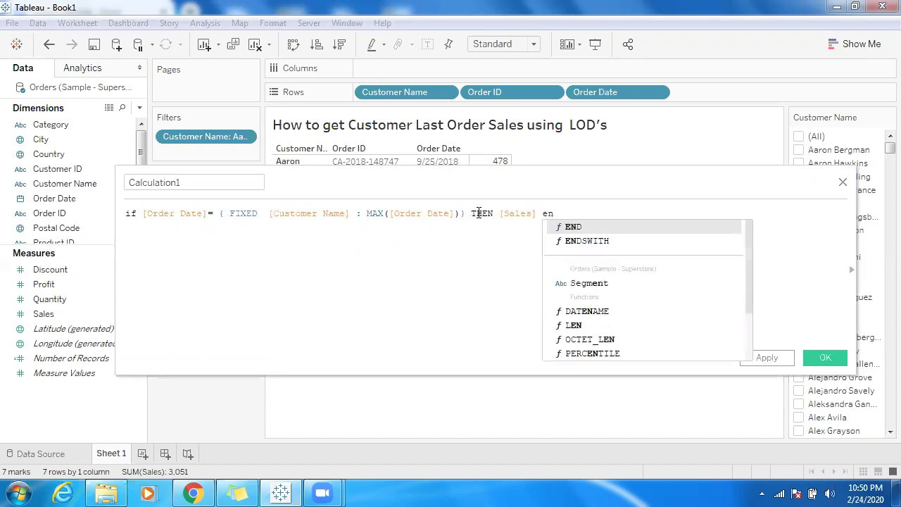
pyautogui.press('Return')
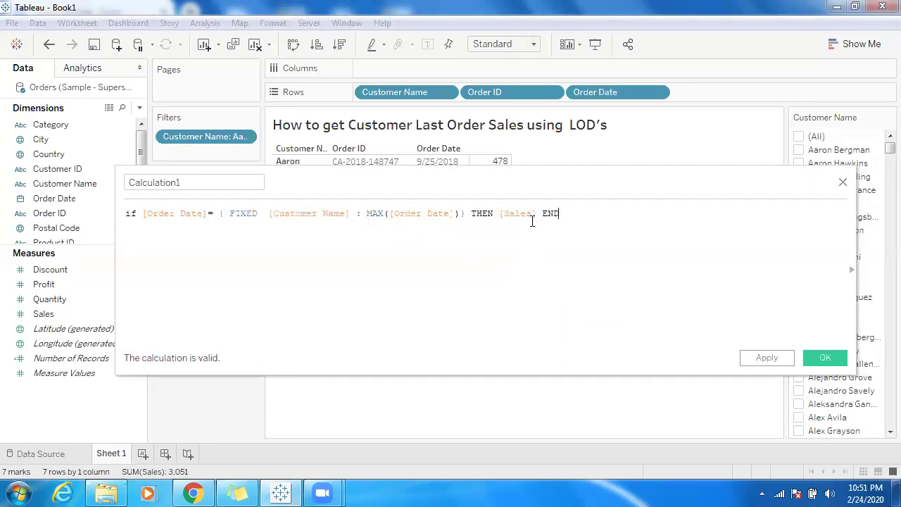
# - Rename the calculation from Calculation1 to 'Last Order Sales' and apply it
pyautogui.click(220, 185)
pyautogui.press('BackSpace')
pyautogui.press('BackSpace')
pyautogui.press('BackSpace')
pyautogui.press('BackSpace')
pyautogui.press('BackSpace')
pyautogui.press('BackSpace')
pyautogui.press('BackSpace')
pyautogui.press('BackSpace')
pyautogui.press('BackSpace')
pyautogui.press('BackSpace')
pyautogui.press('BackSpace')
pyautogui.press('BackSpace')
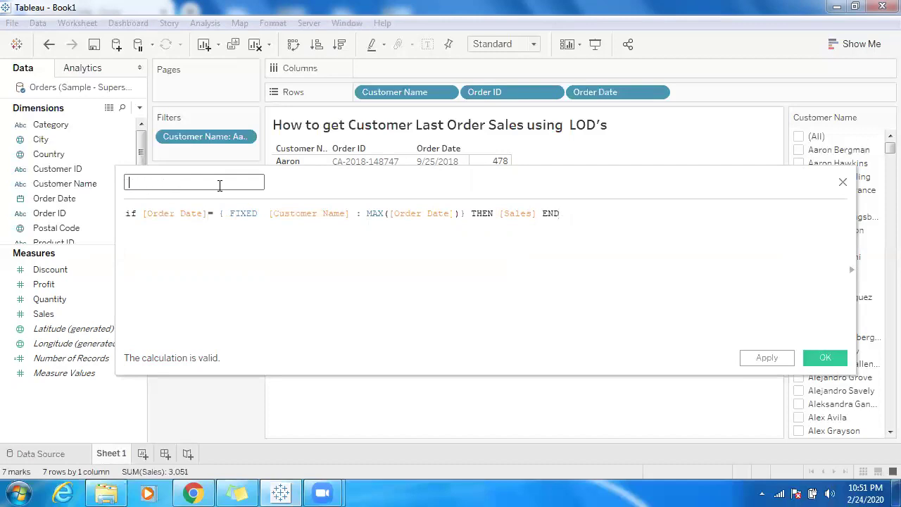
pyautogui.write('Last Order Sales')
pyautogui.click(773, 361)
# - Save the calculation, place Last Order Sales beside Sales, and put Order Date first on Rows
pyautogui.click(811, 356)
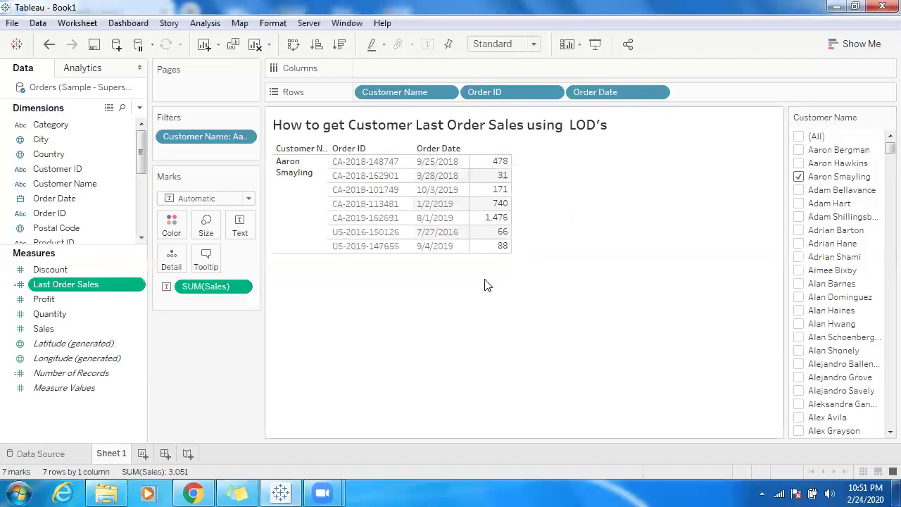
pyautogui.moveTo(84, 283); pyautogui.dragTo(304, 301)
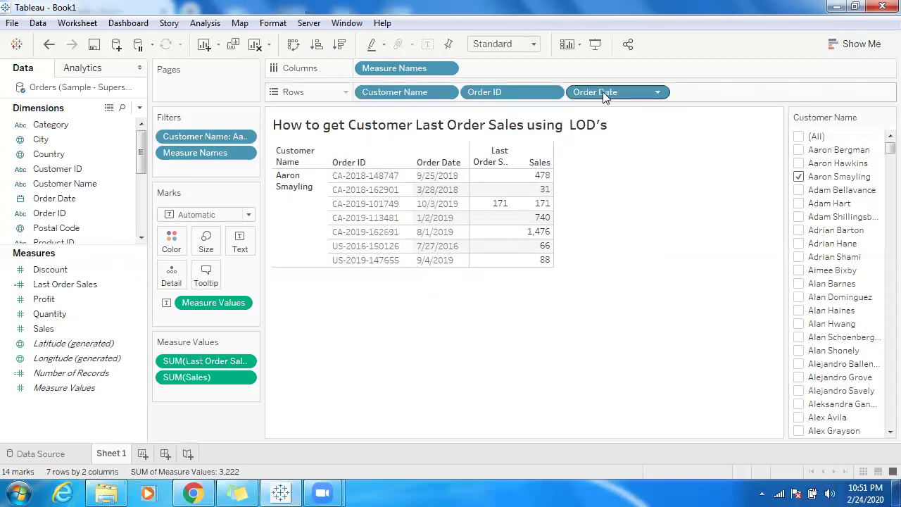
pyautogui.moveTo(602, 91); pyautogui.dragTo(360, 100)
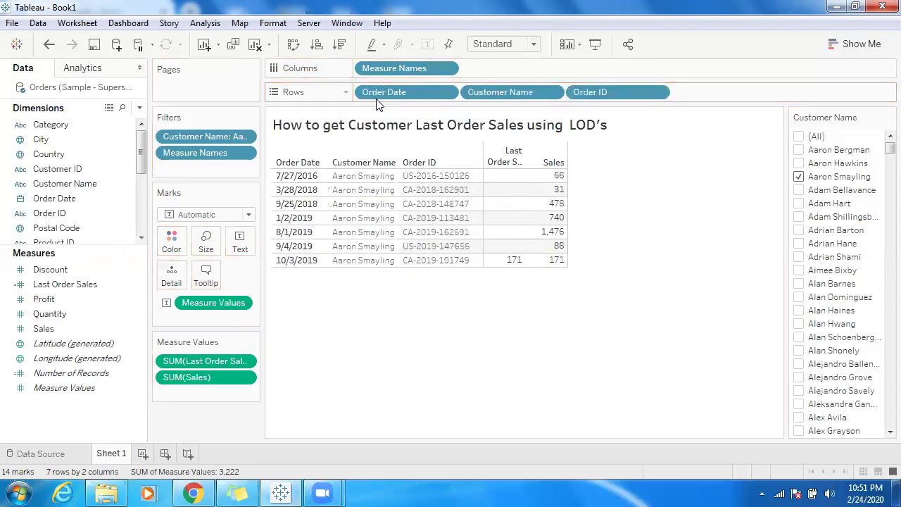
pyautogui.click(446, 94)
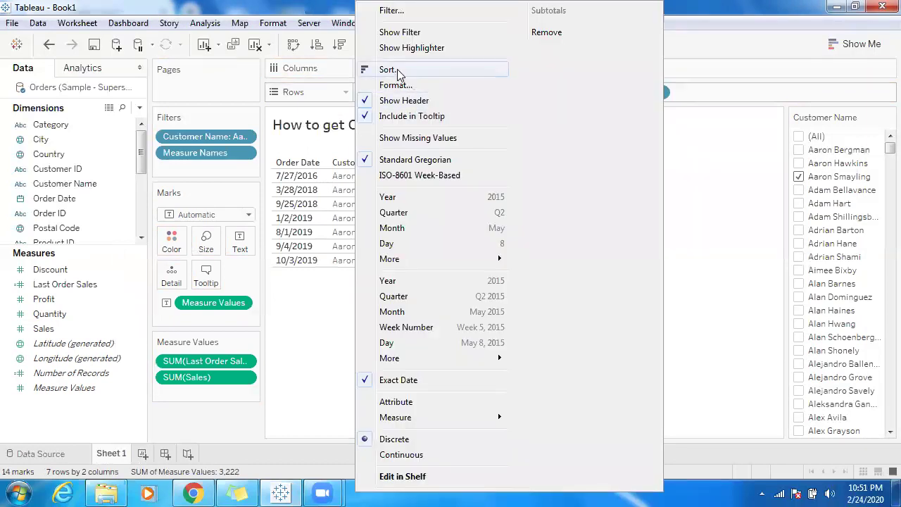
pyautogui.press('Escape')
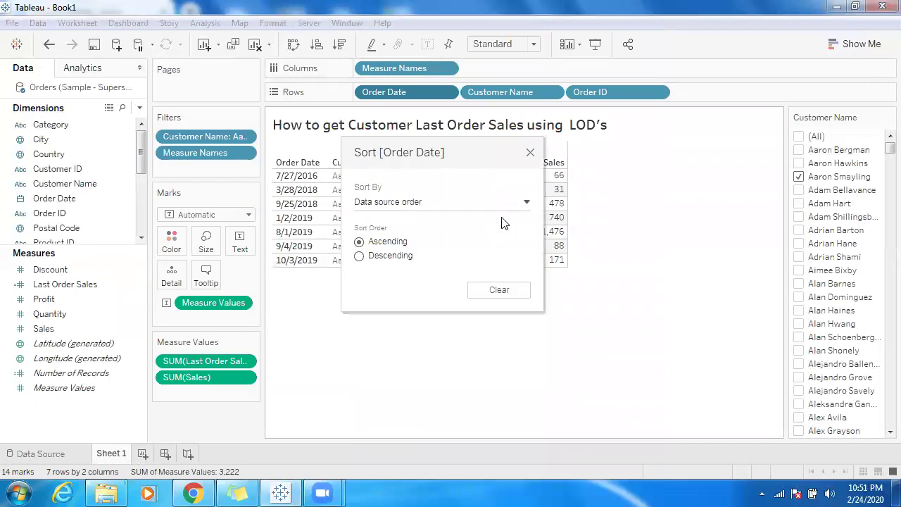
pyautogui.click(530, 155)
pyautogui.moveTo(511, 271)
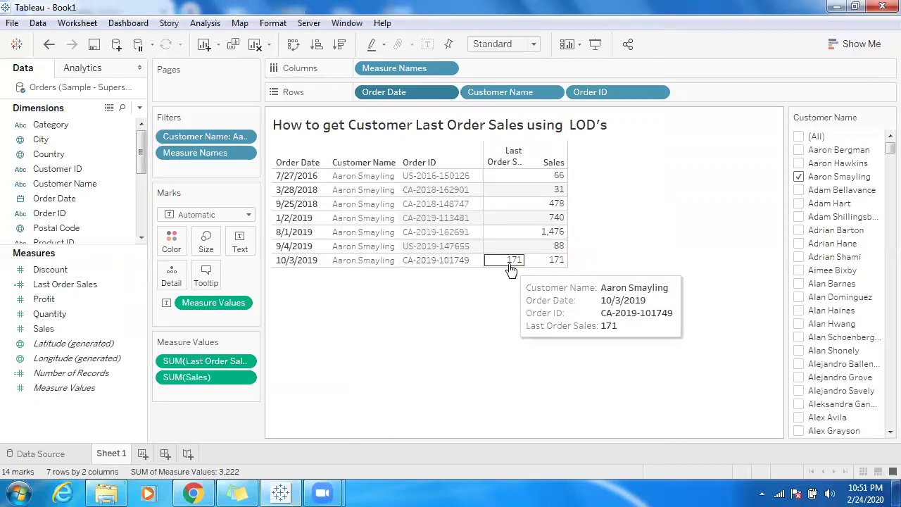